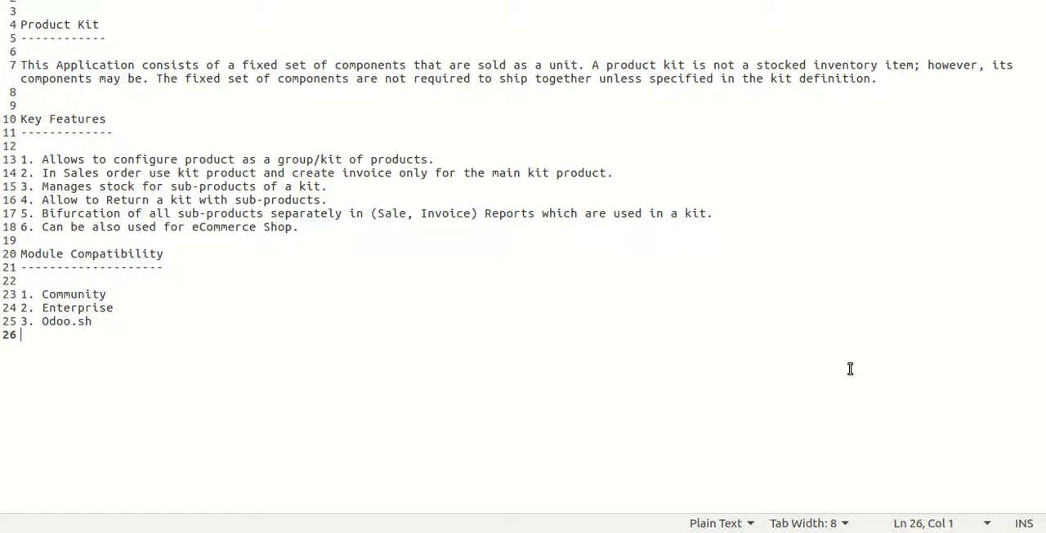
Switch to Odoo Sales and review the Mechanical Tool Kit's sub-products, including their costs, prices and quantities
key(alt+Tab)
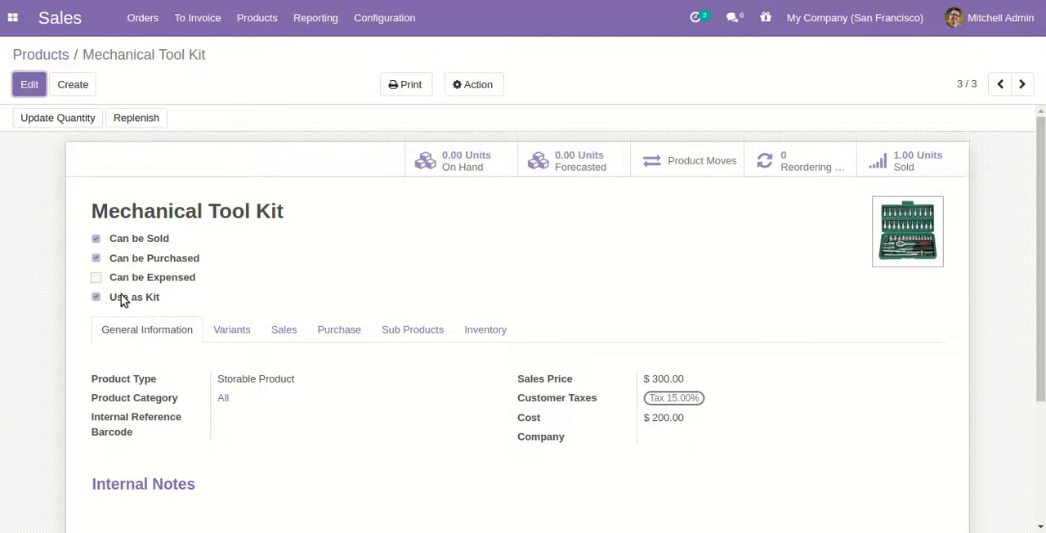
click(29, 85)
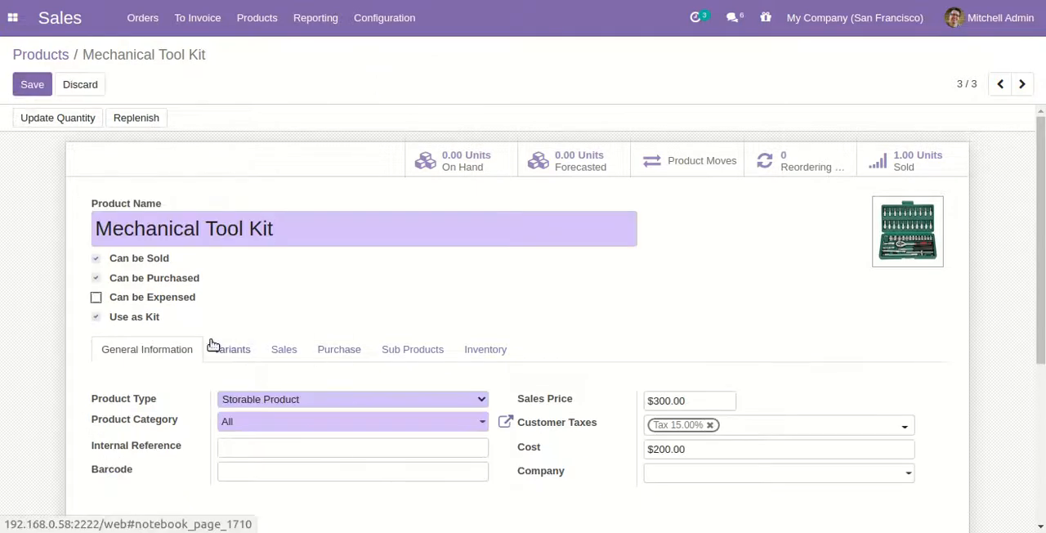
click(443, 354)
scroll(452, 371, down, 3)
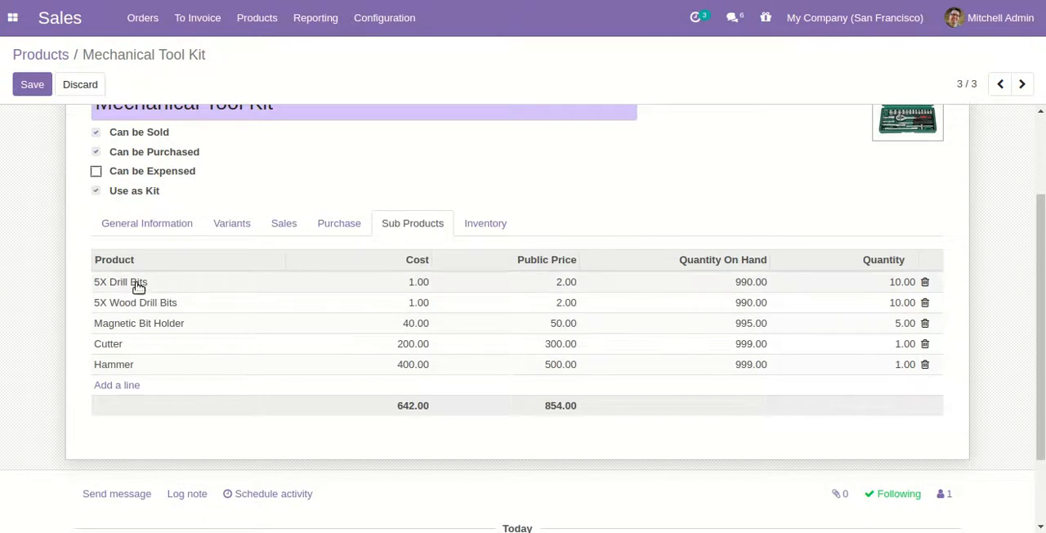
scroll(179, 304, up, 2)
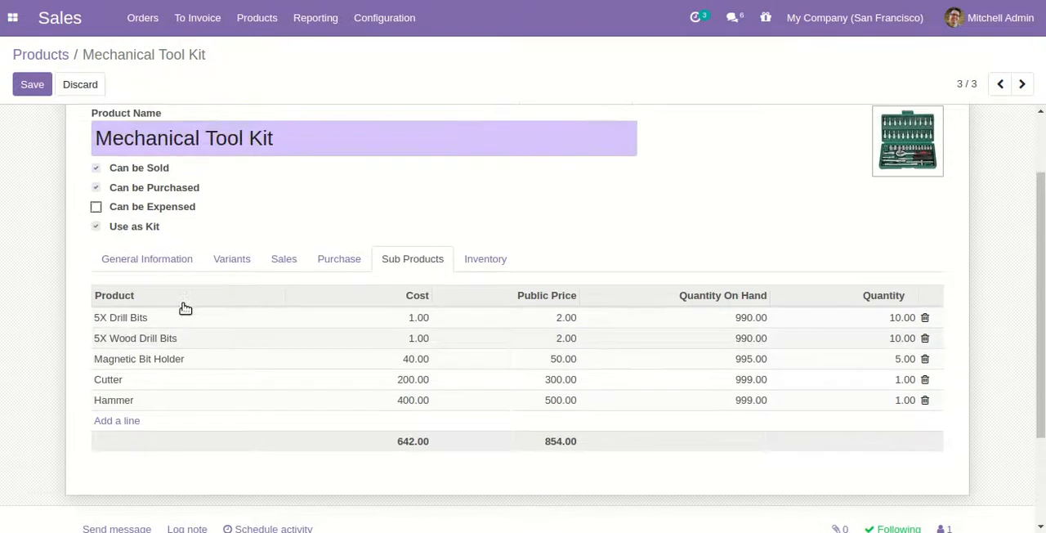
scroll(245, 325, down, 3)
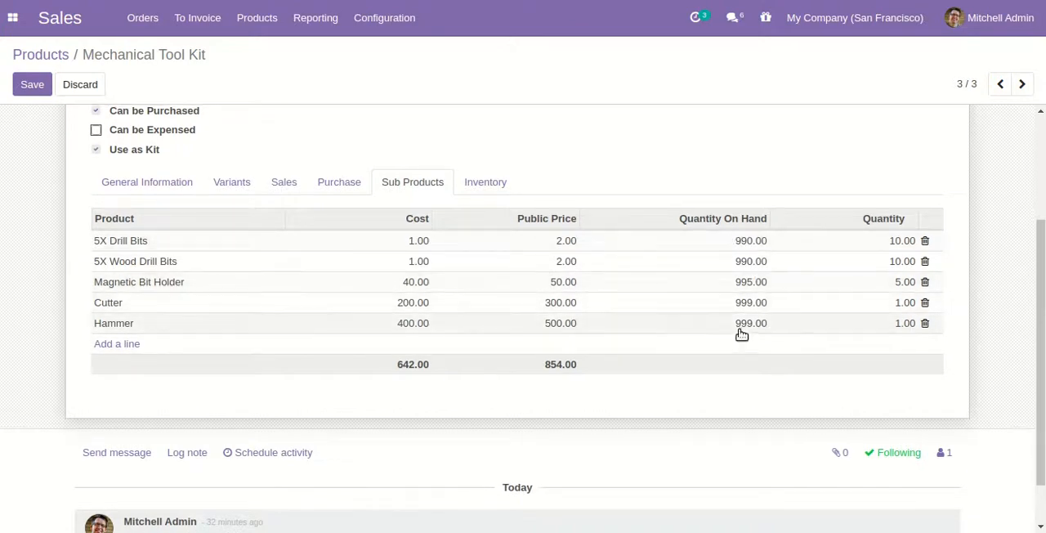
scroll(739, 332, up, 3)
click(34, 85)
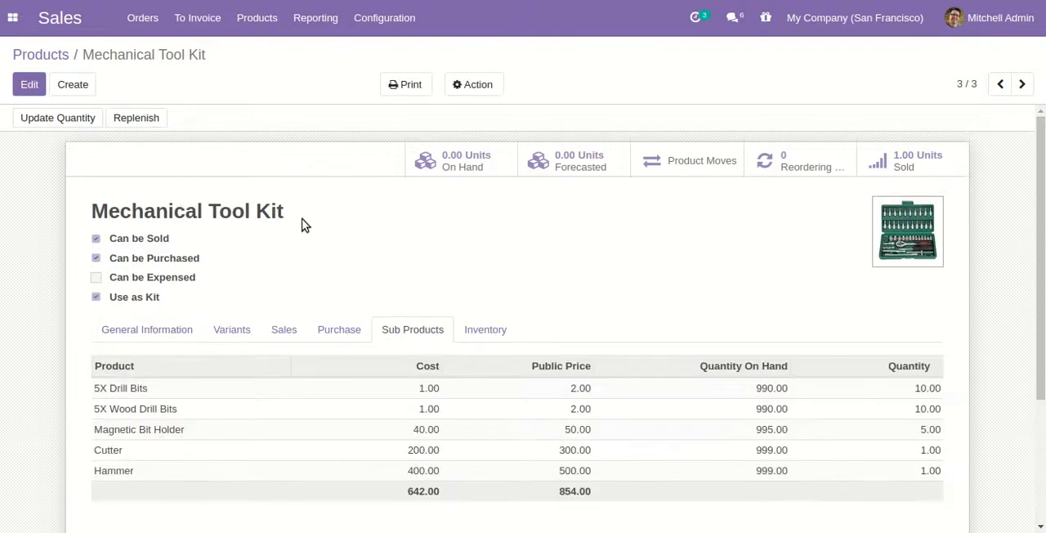
Create a new quotation for the customer Deco Addict
click(143, 18)
click(202, 53)
click(36, 84)
click(440, 255)
click(425, 282)
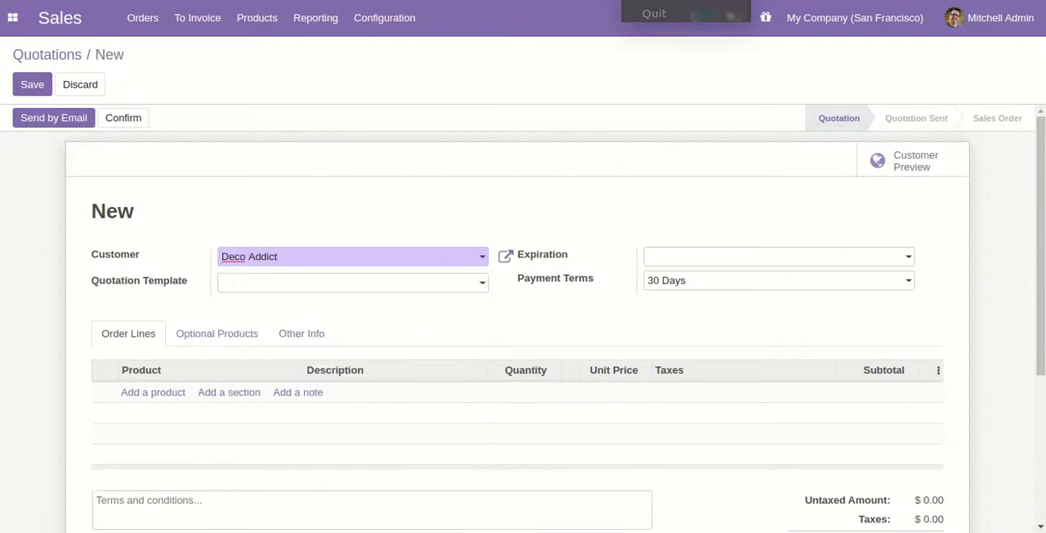
Add the Mechanical Tool Kit as an order line, then save and confirm the quotation
click(169, 401)
text(mecha)
key(Return)
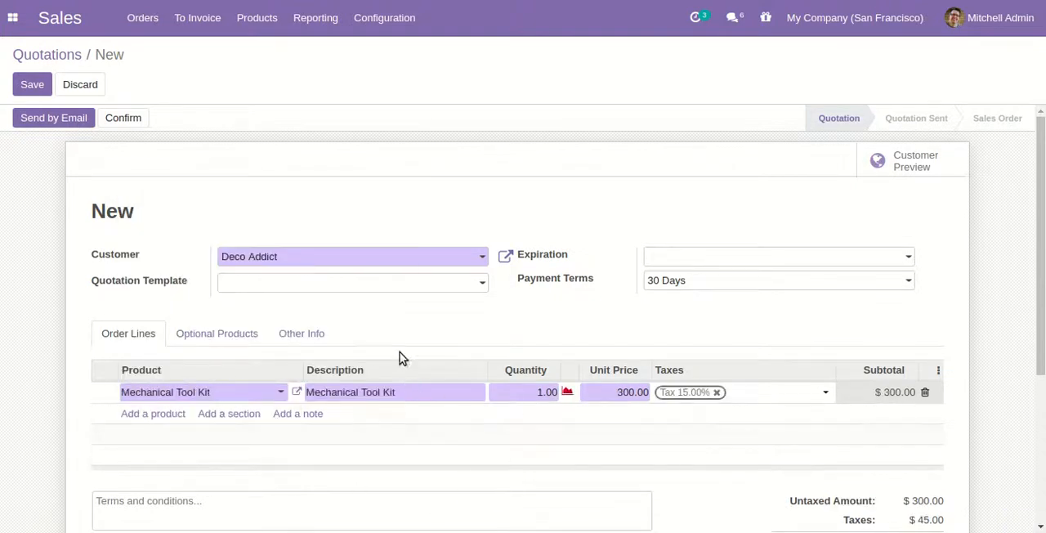
click(29, 83)
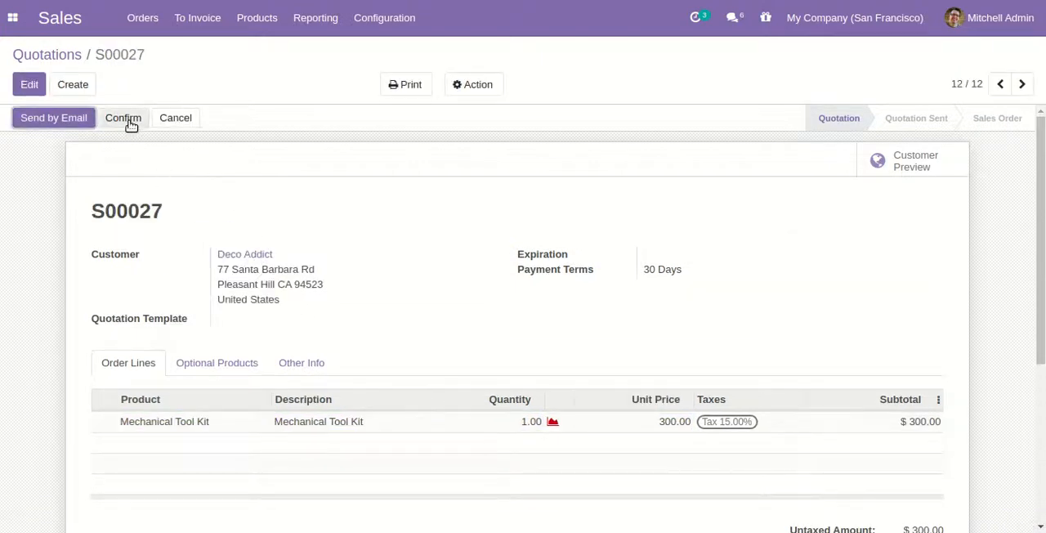
click(124, 118)
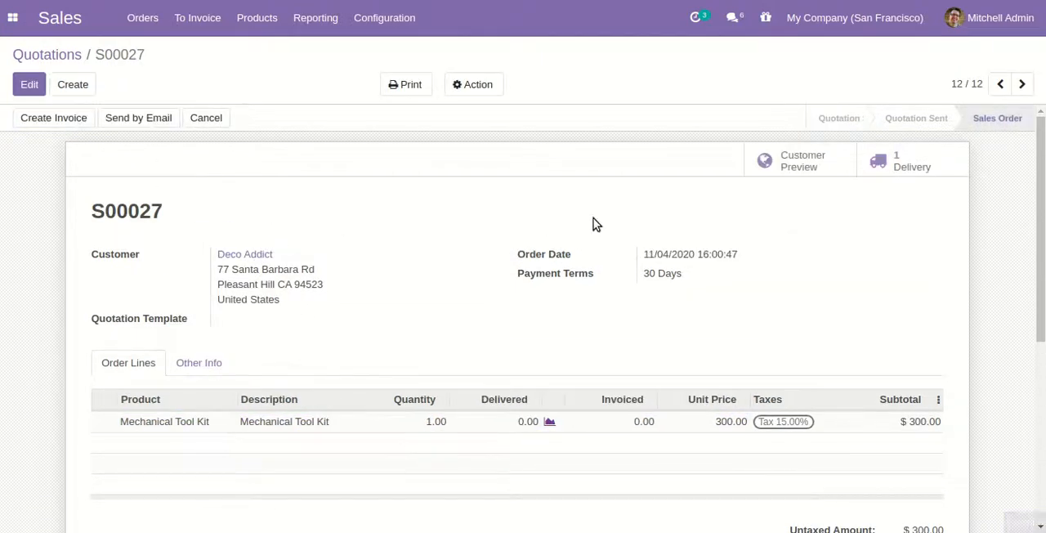
In the order's delivery, set the done quantities of 5X Drill Bits and 5X Wood Drill Bits to 10 each
click(946, 166)
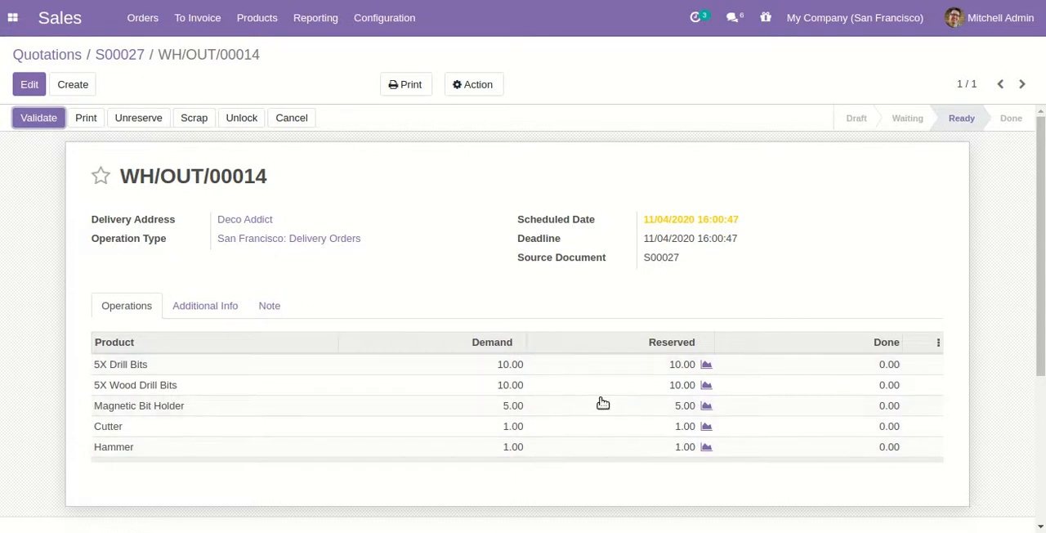
click(29, 84)
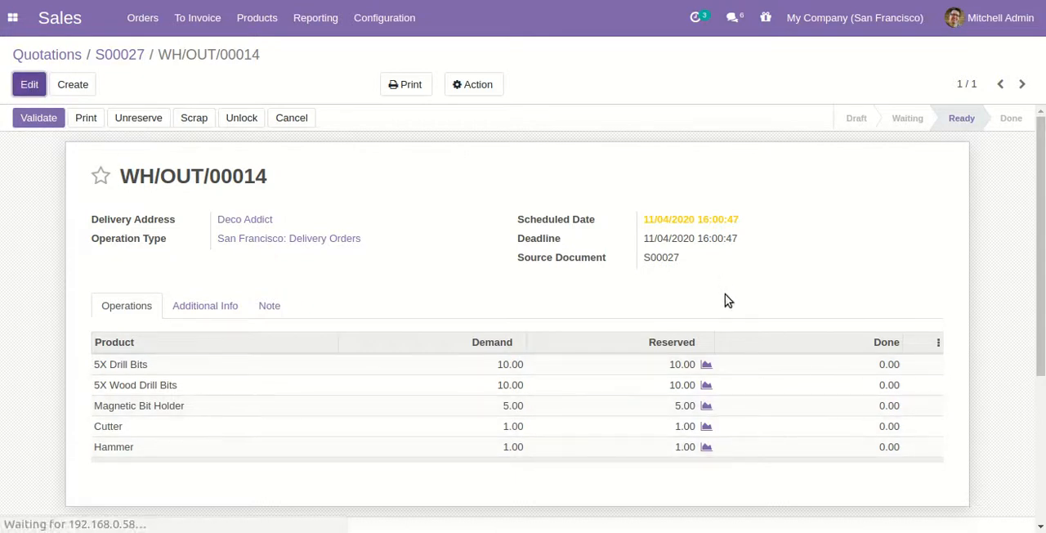
click(876, 375)
text(10)
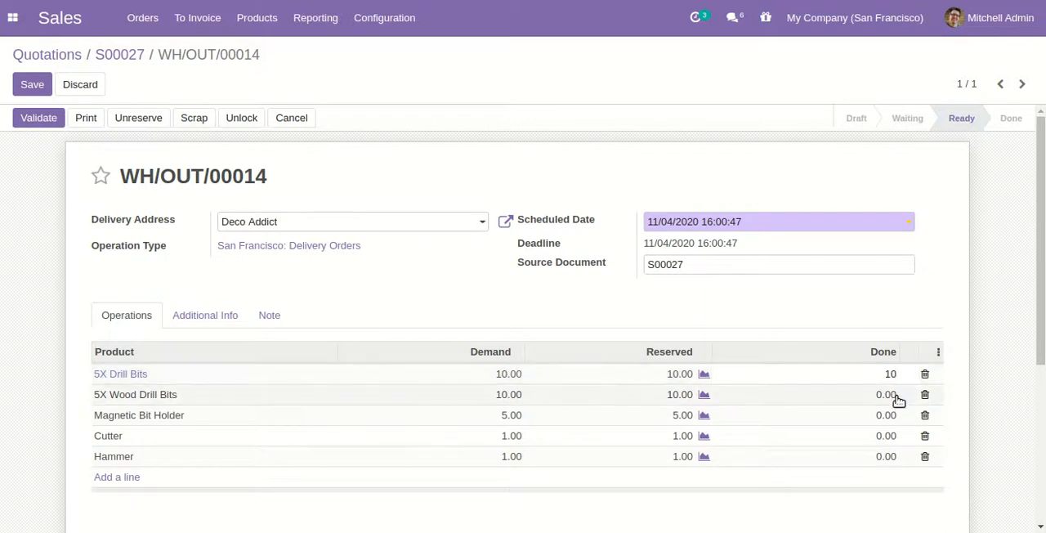
click(877, 395)
text(10)
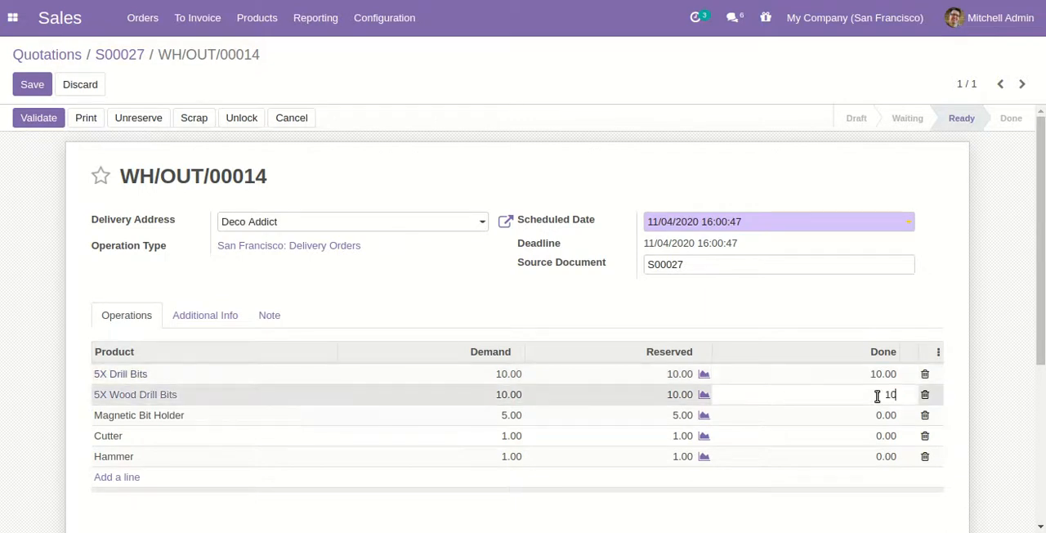
Set the done quantities to 5 for Magnetic Bit Holder and 1 each for Cutter and Hammer, and validate the saved delivery
click(883, 416)
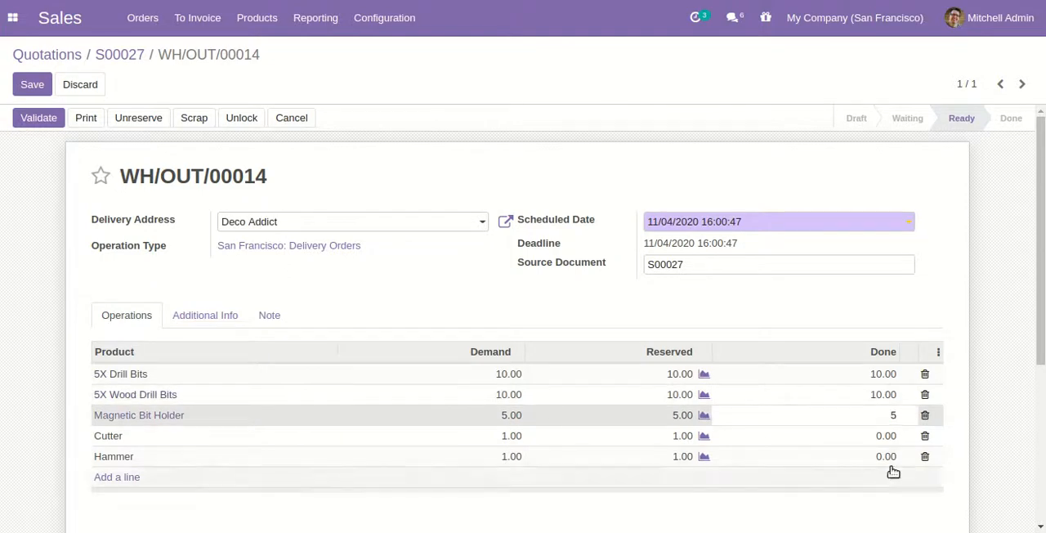
click(886, 435)
text(1)
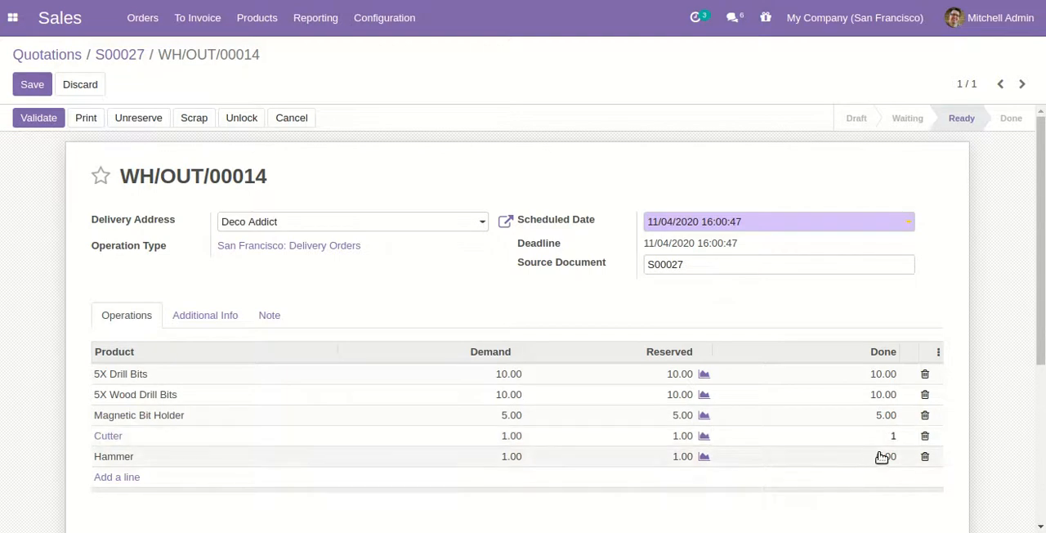
click(881, 457)
text(1)
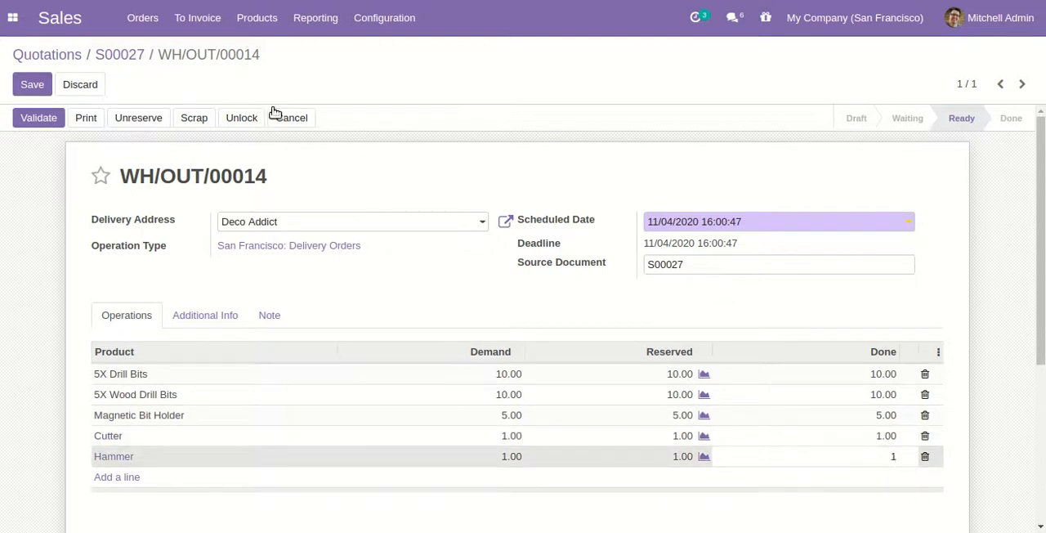
click(43, 87)
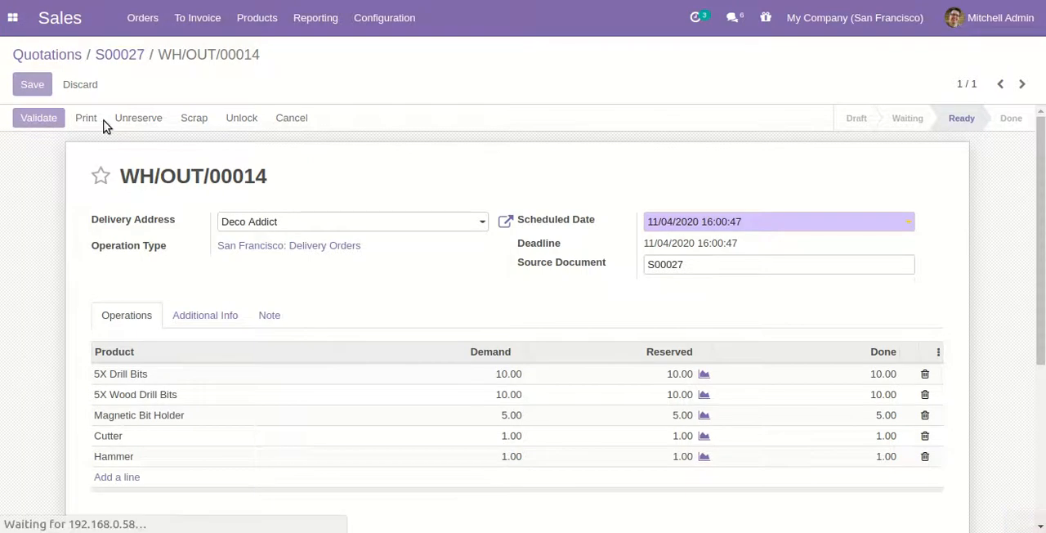
click(52, 122)
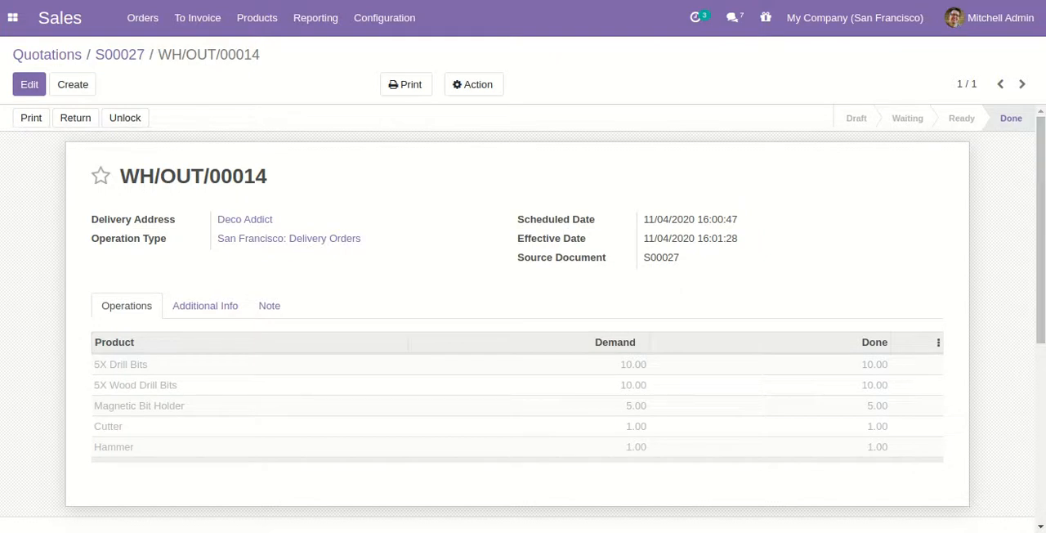
Print the Quotation / Order report from the sales order and review the kit components listed in the PDF
click(131, 57)
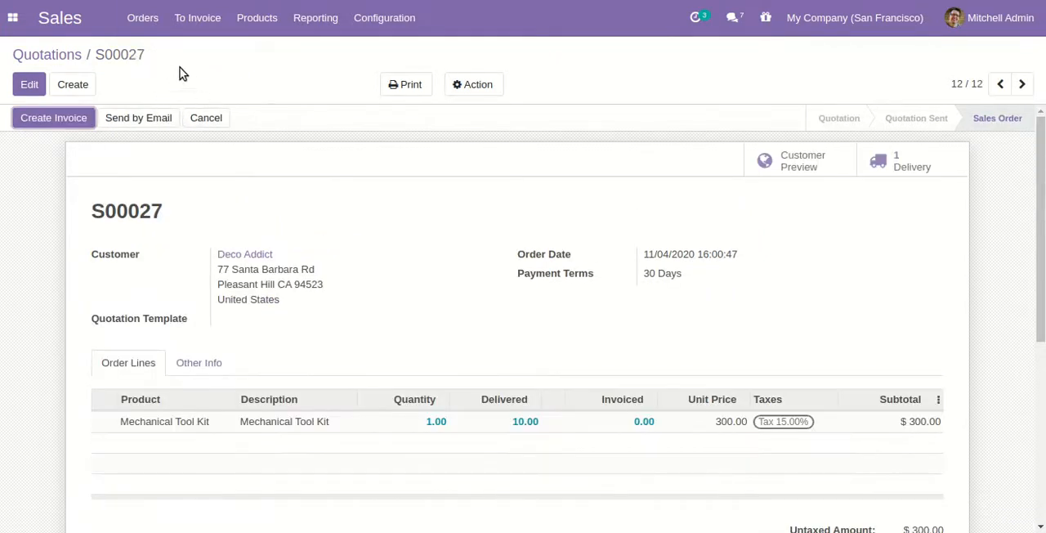
click(398, 86)
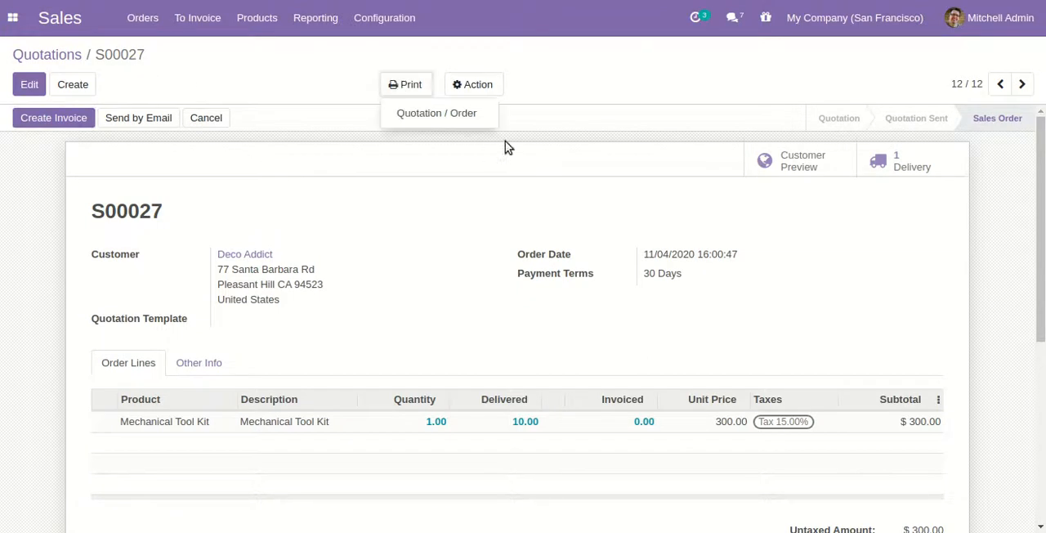
click(484, 116)
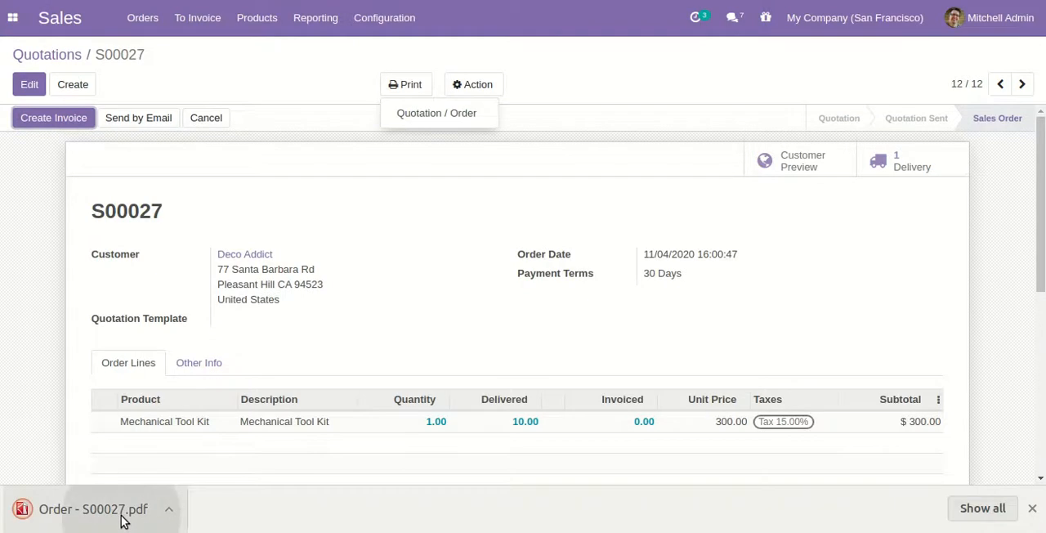
click(120, 516)
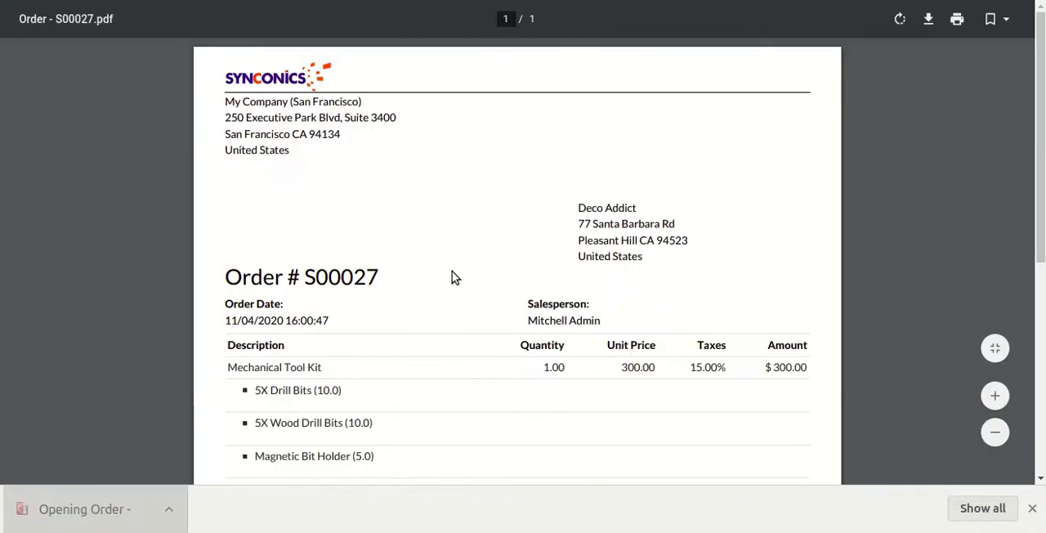
scroll(450, 280, down, 1)
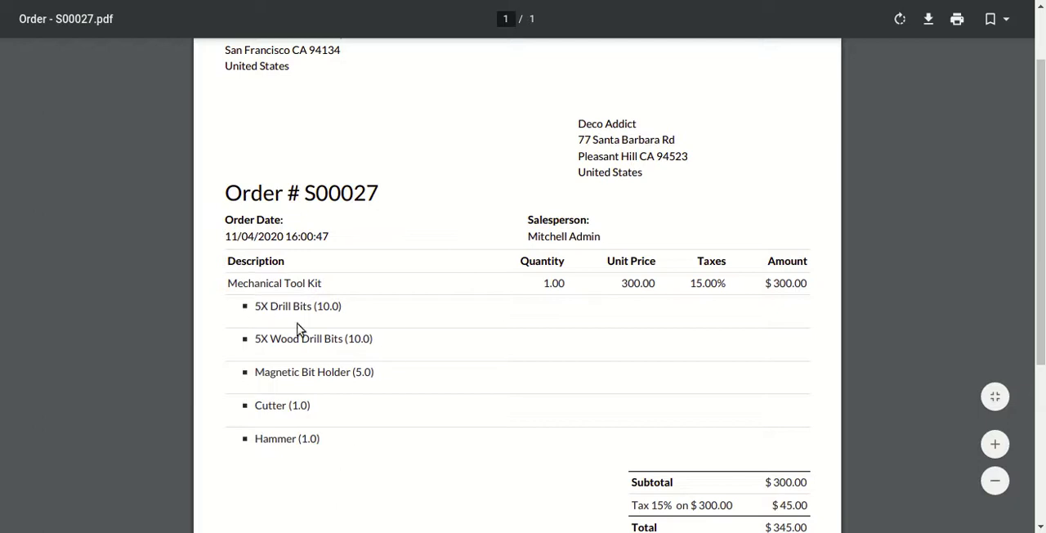
scroll(399, 362, down, 2)
scroll(398, 362, up, 3)
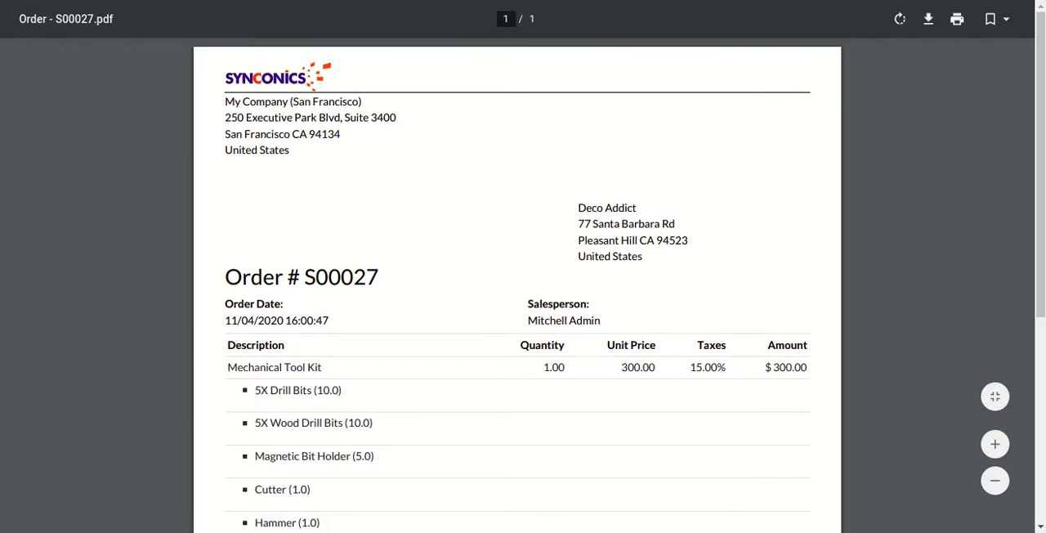
key(ctrl+w)
click(843, 242)
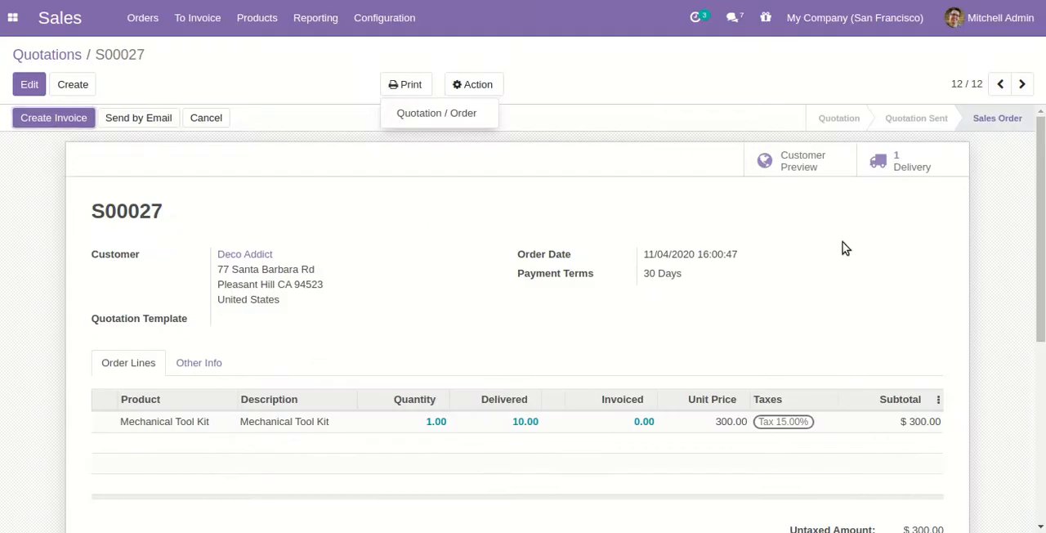
Print the Delivery Slip from the order's delivery and review the products and quantities in the PDF
click(944, 160)
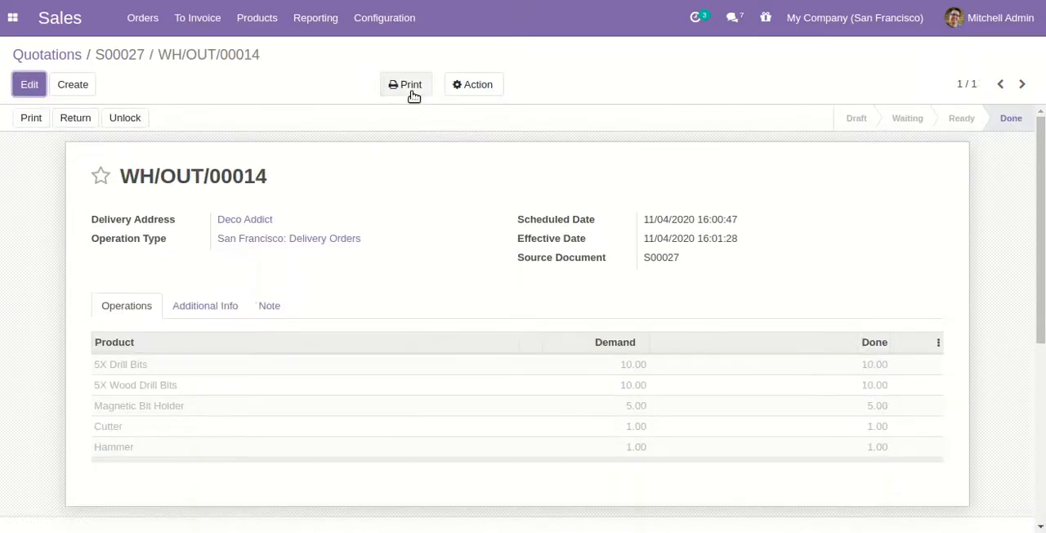
click(410, 90)
click(485, 133)
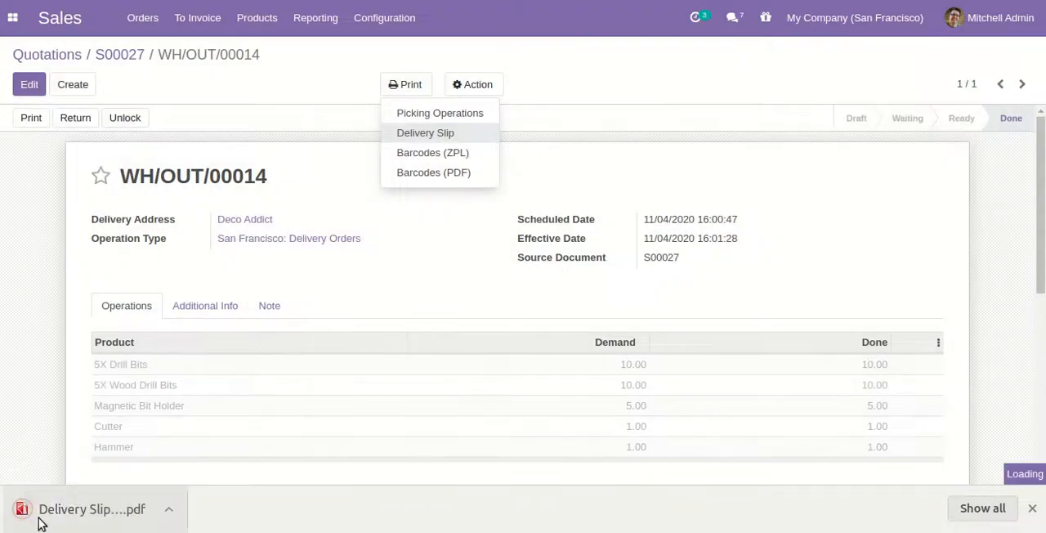
click(49, 508)
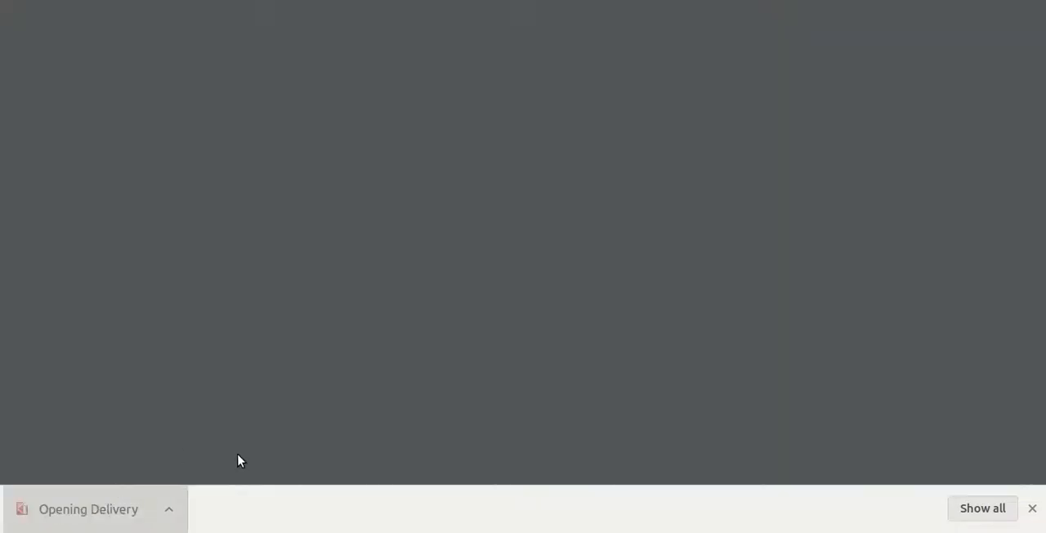
scroll(229, 337, down, 1)
scroll(242, 302, down, 1)
scroll(607, 332, up, 2)
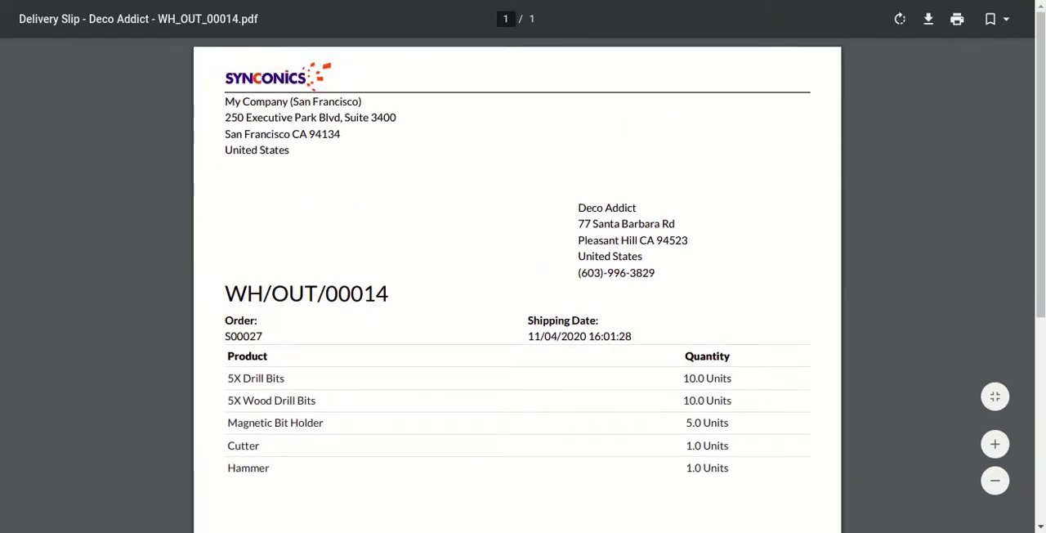
key(ctrl+w)
click(361, 214)
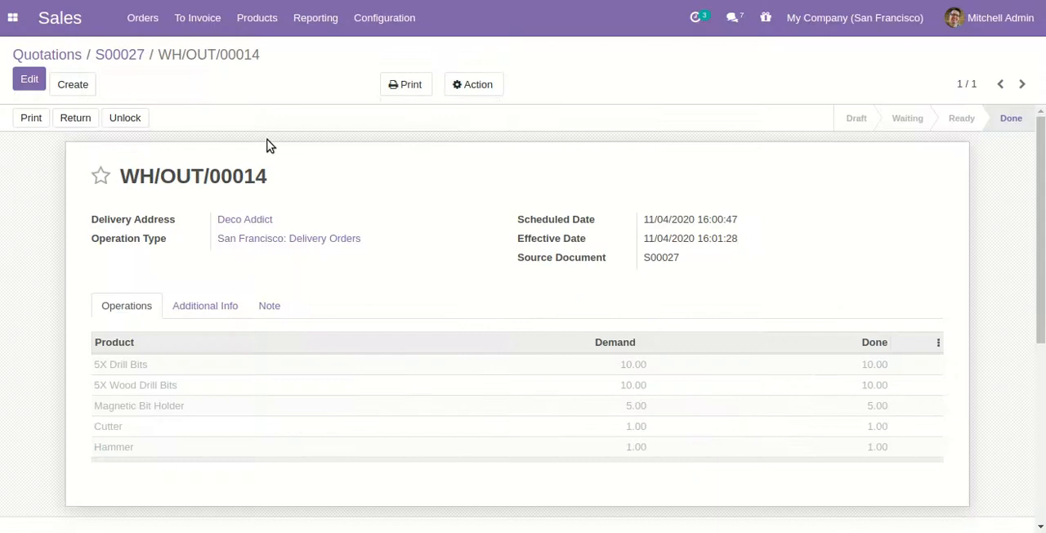
Return to the sales order and create a draft customer invoice from it
click(123, 54)
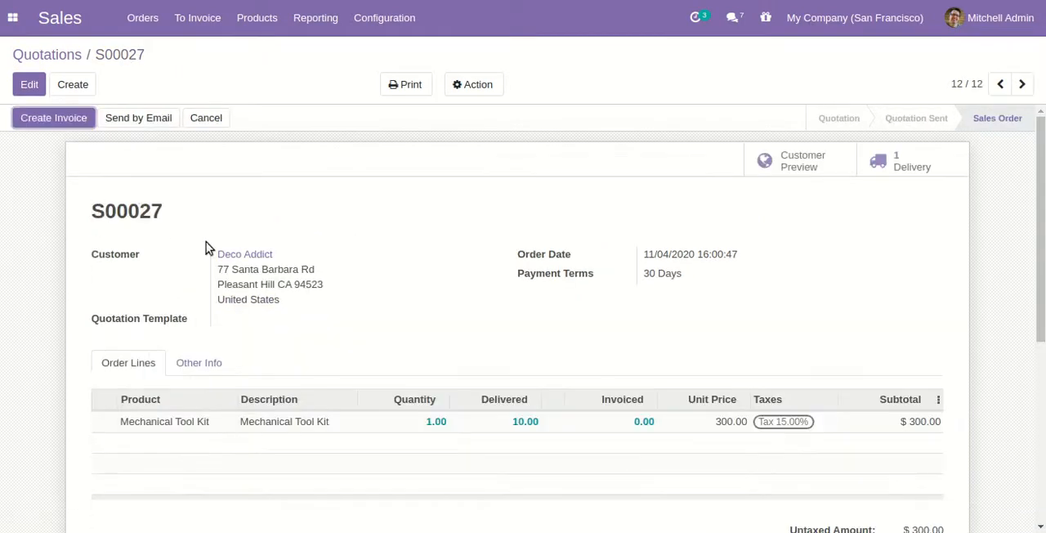
click(87, 121)
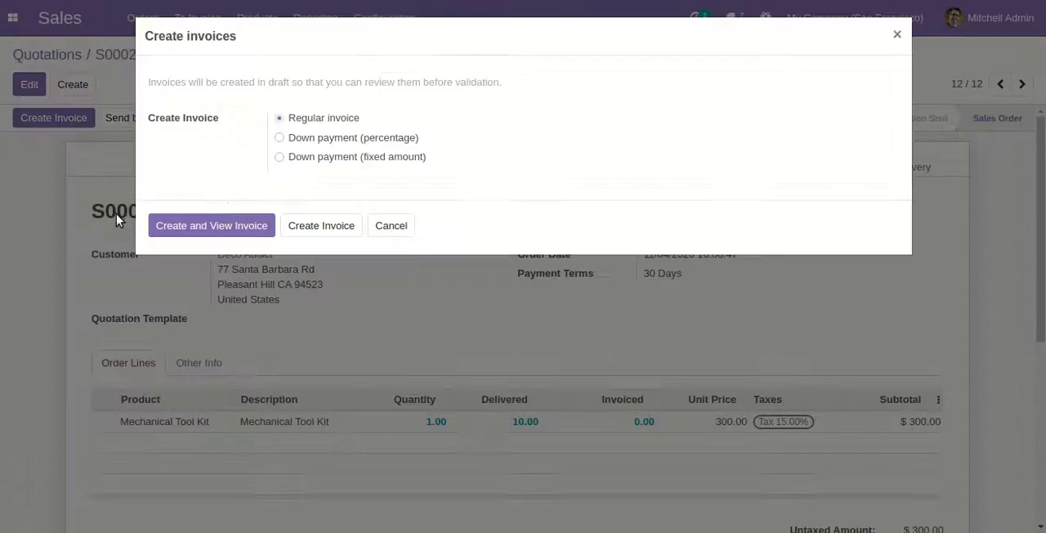
click(229, 222)
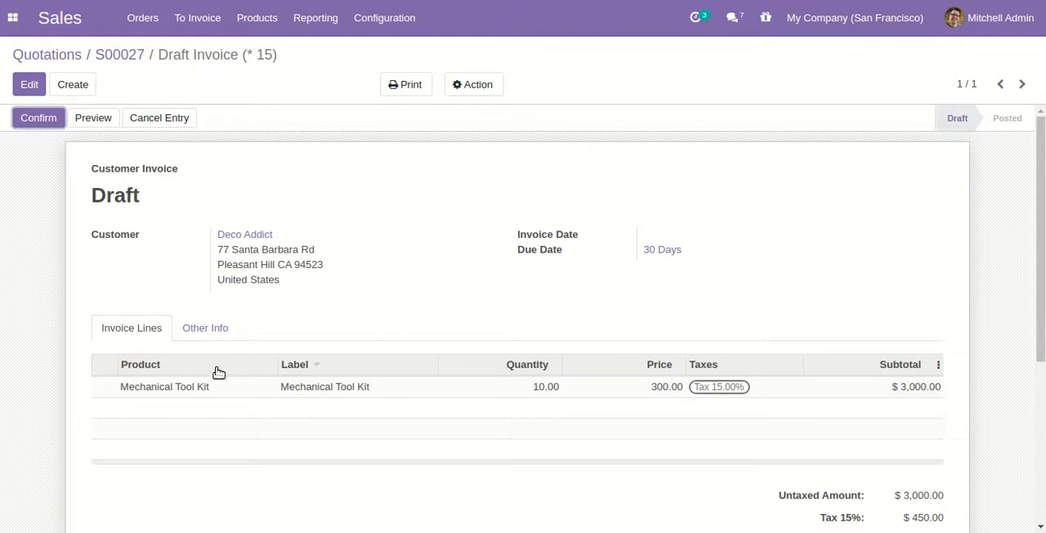
Print the Invoices report from the draft invoice and review the kit's sub-products listed in the PDF
click(413, 90)
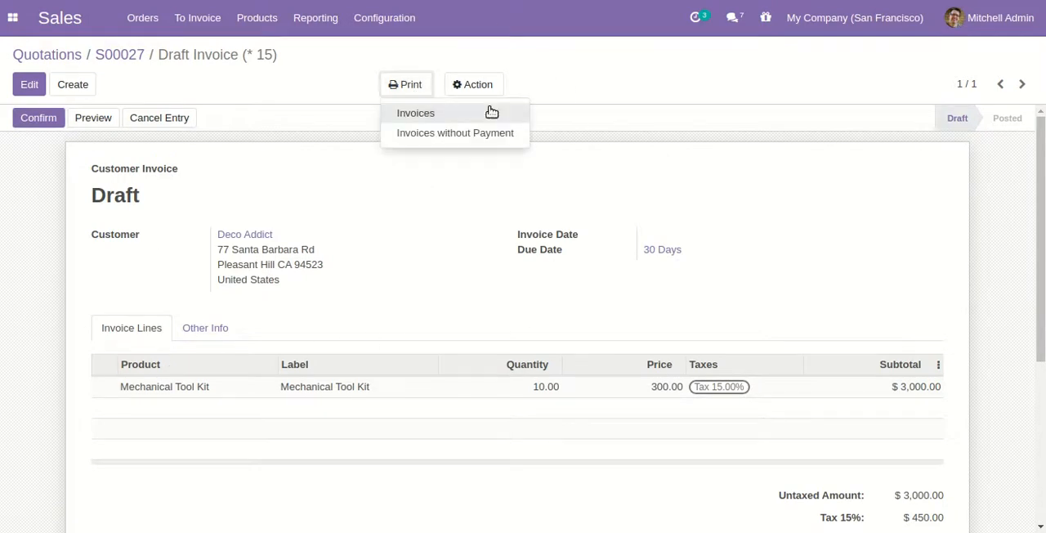
click(460, 120)
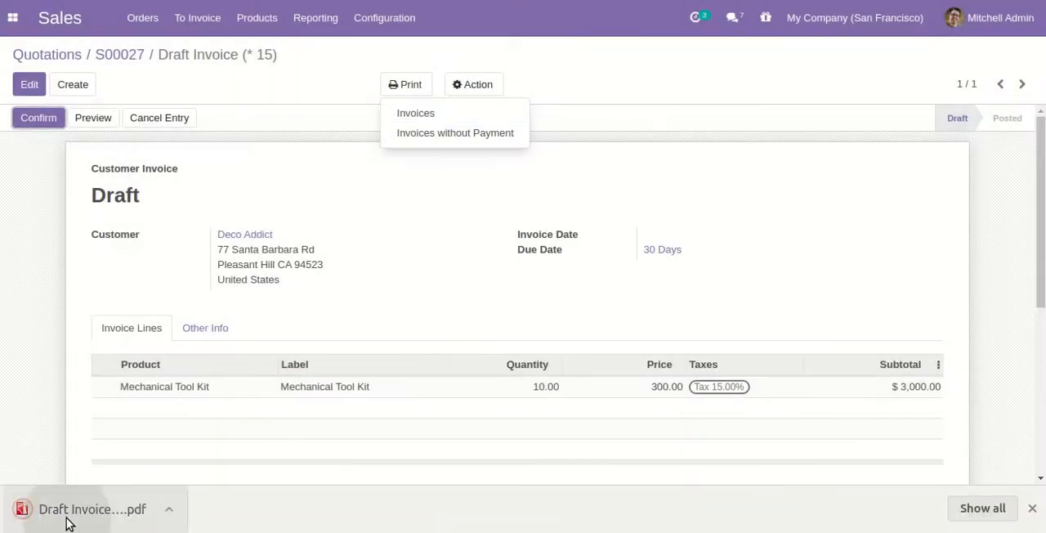
click(67, 517)
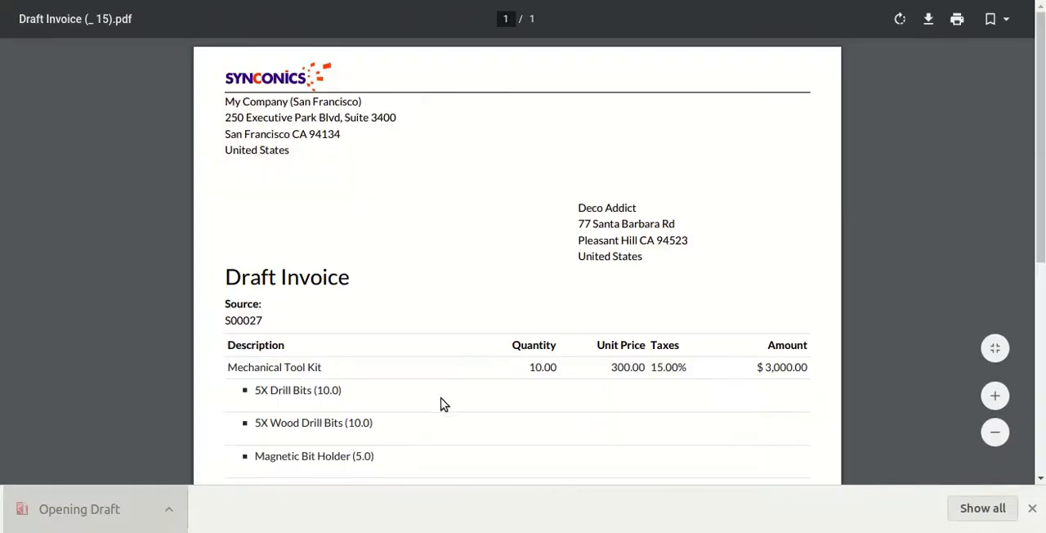
scroll(471, 359, down, 3)
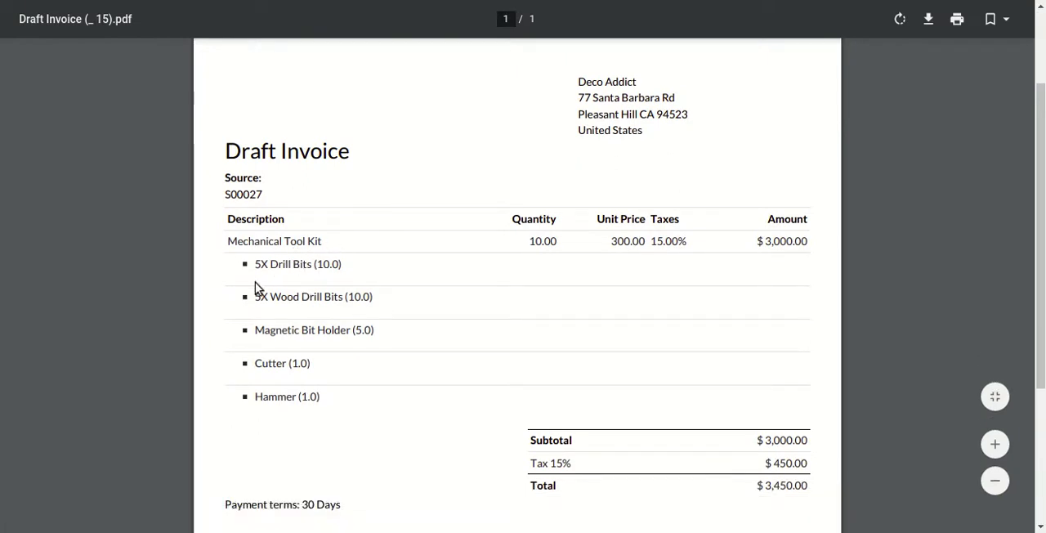
scroll(351, 344, up, 3)
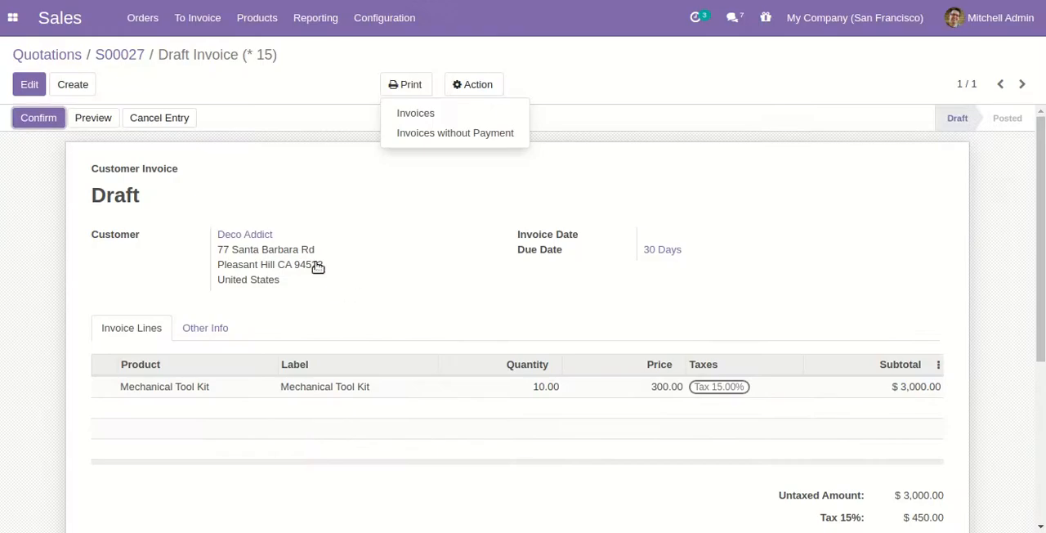
click(411, 212)
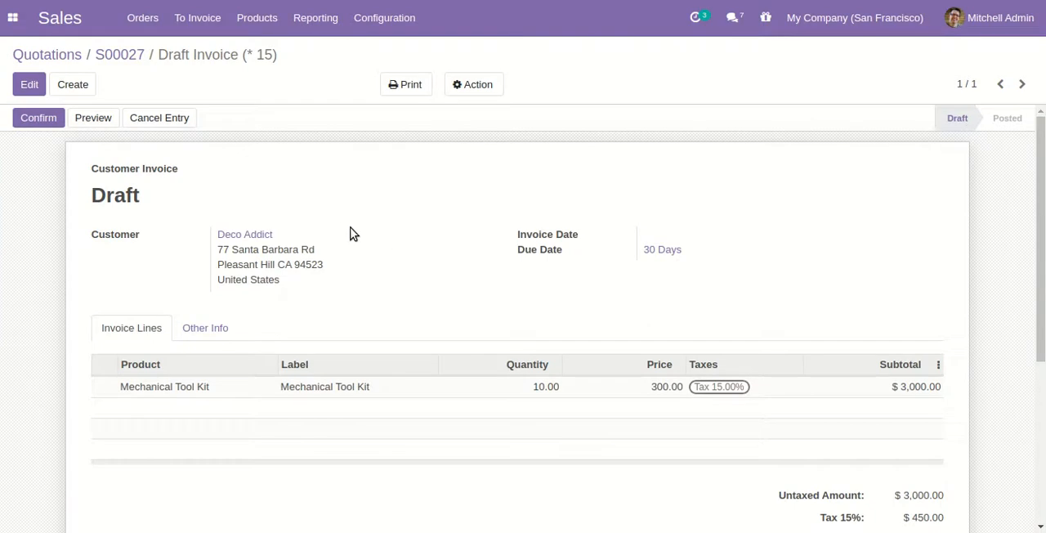
Confirm the draft invoice and register its $3,450.00 payment in the Bank journal
click(56, 121)
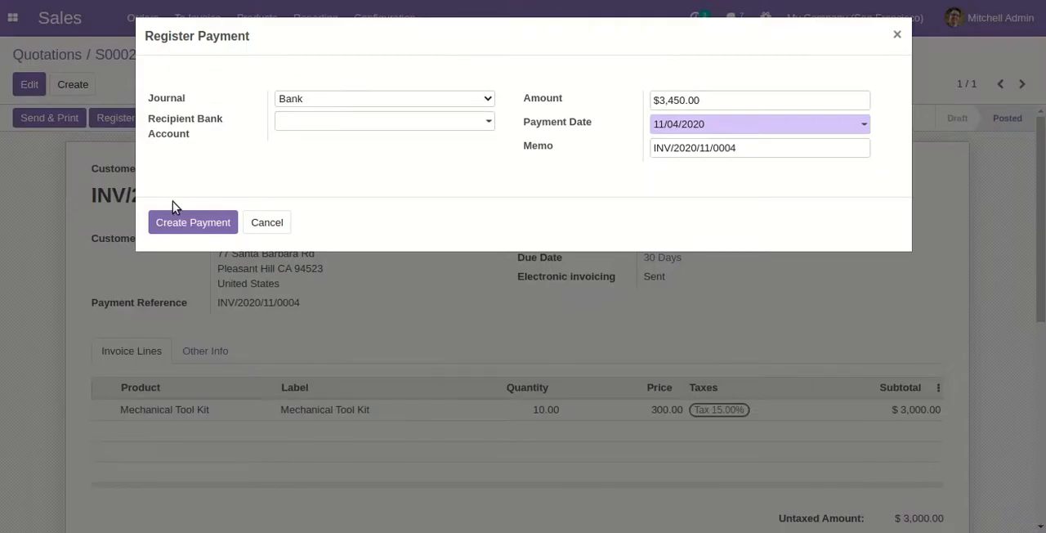
click(183, 225)
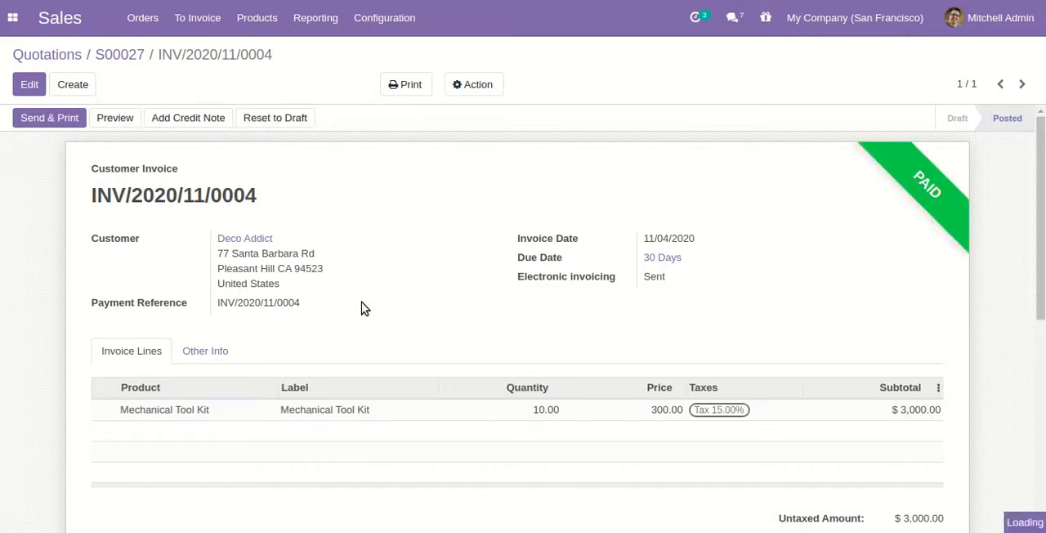
Try to return only 5X Drill Bits from the sales order's delivery by removing the other four kit products from the reverse transfer
click(121, 56)
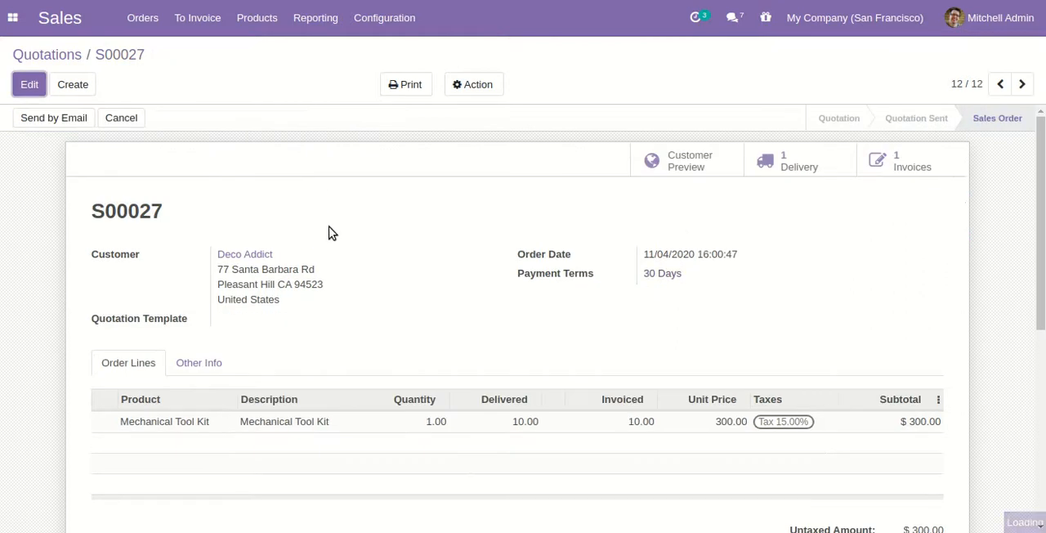
click(826, 171)
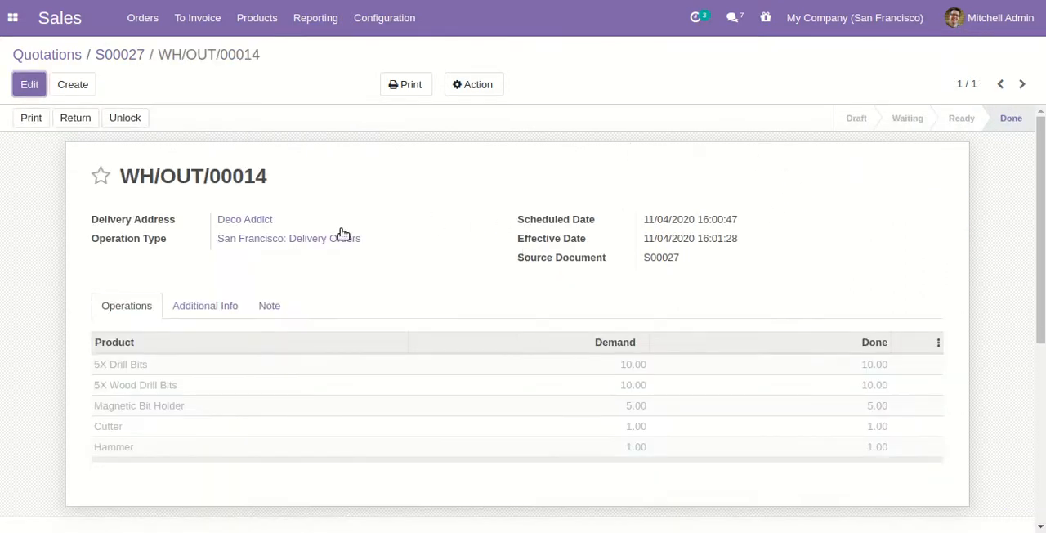
click(80, 114)
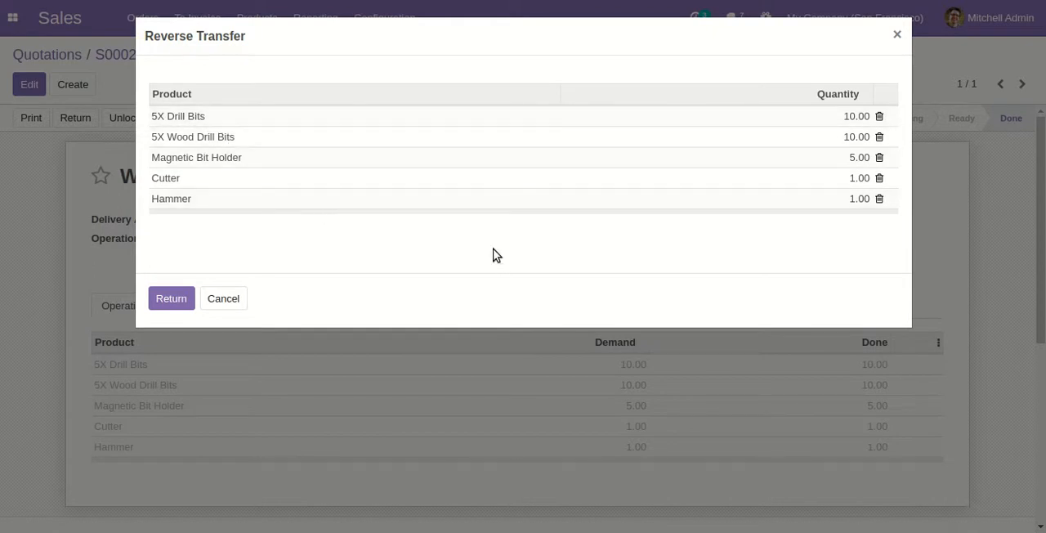
click(881, 137)
click(881, 137)
click(880, 138)
click(880, 138)
click(171, 281)
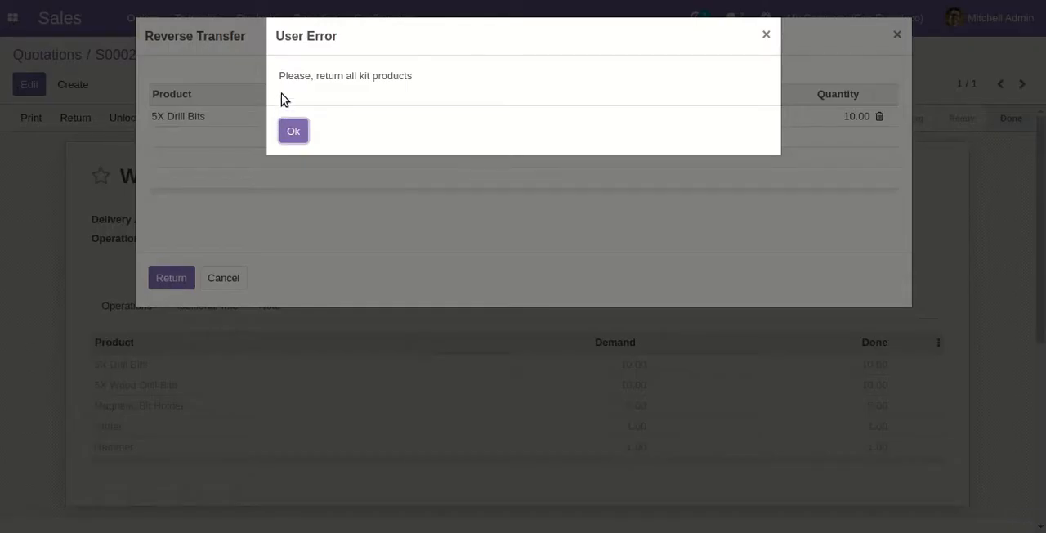
click(297, 132)
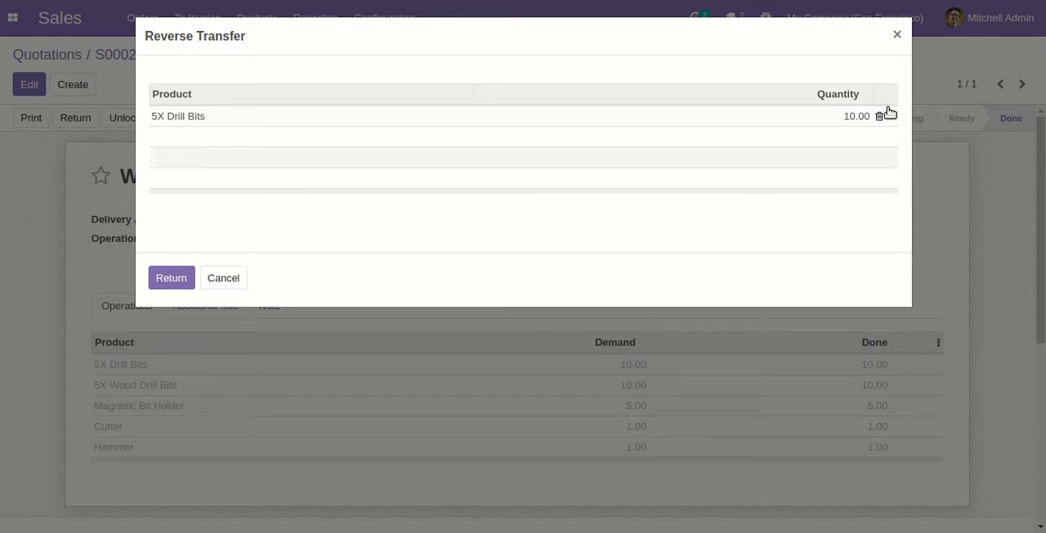
click(897, 35)
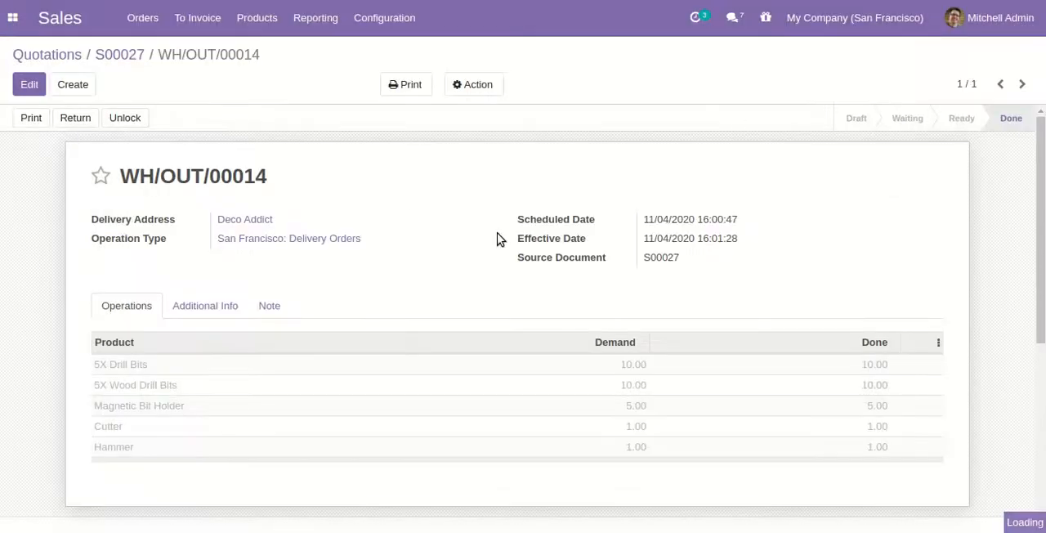
click(119, 55)
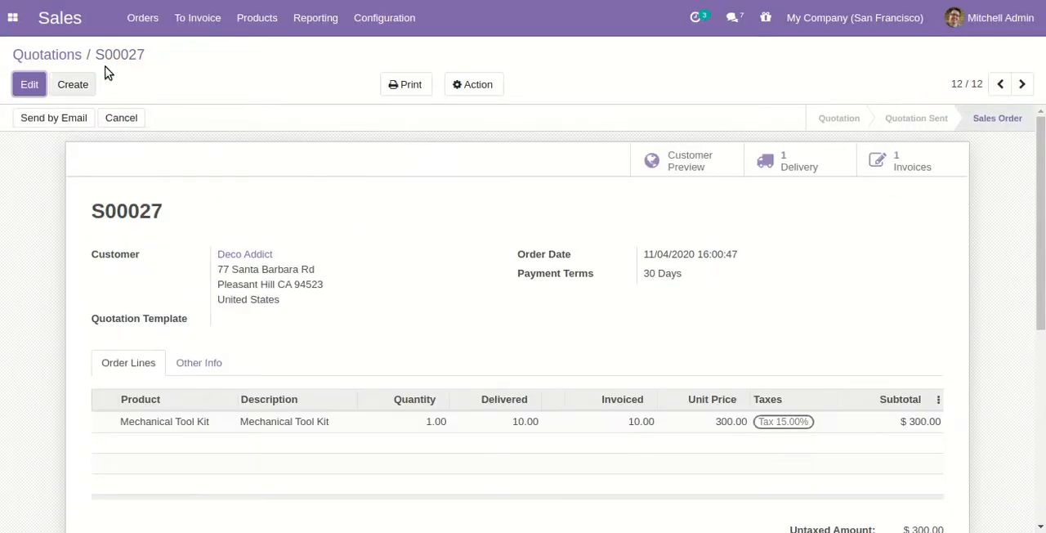